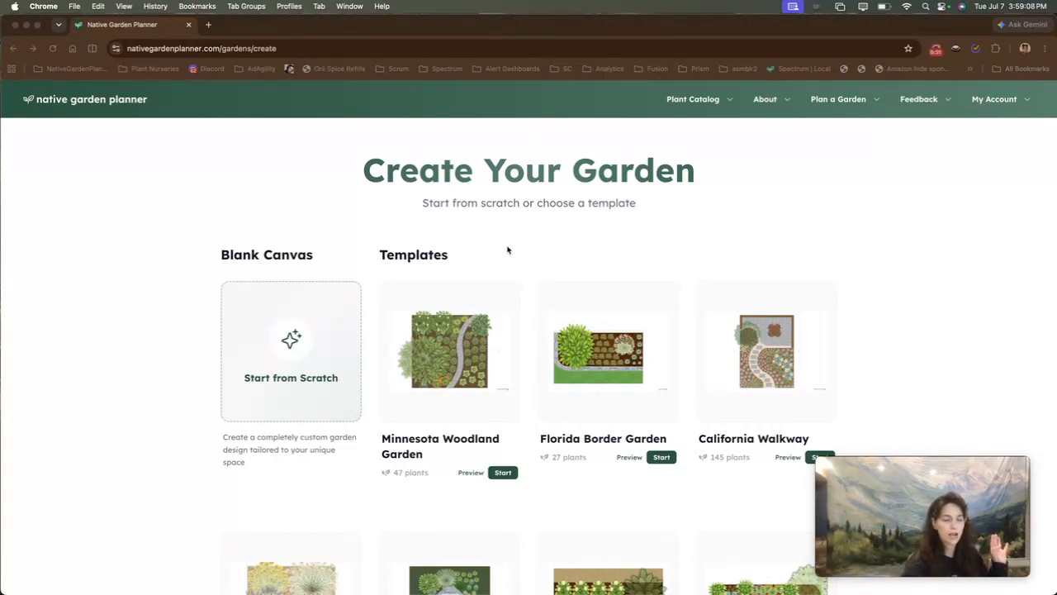
View the Minnesota Woodland Garden template and return to the garden creation page
left_click(420, 255)
key("super+Right")
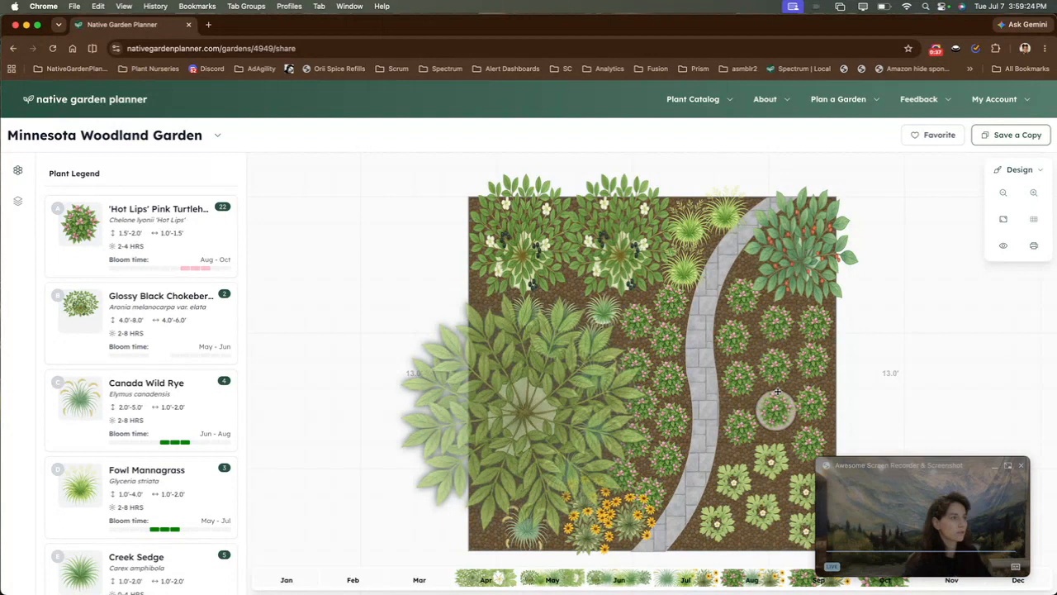
right_click(344, 94)
left_click(347, 98)
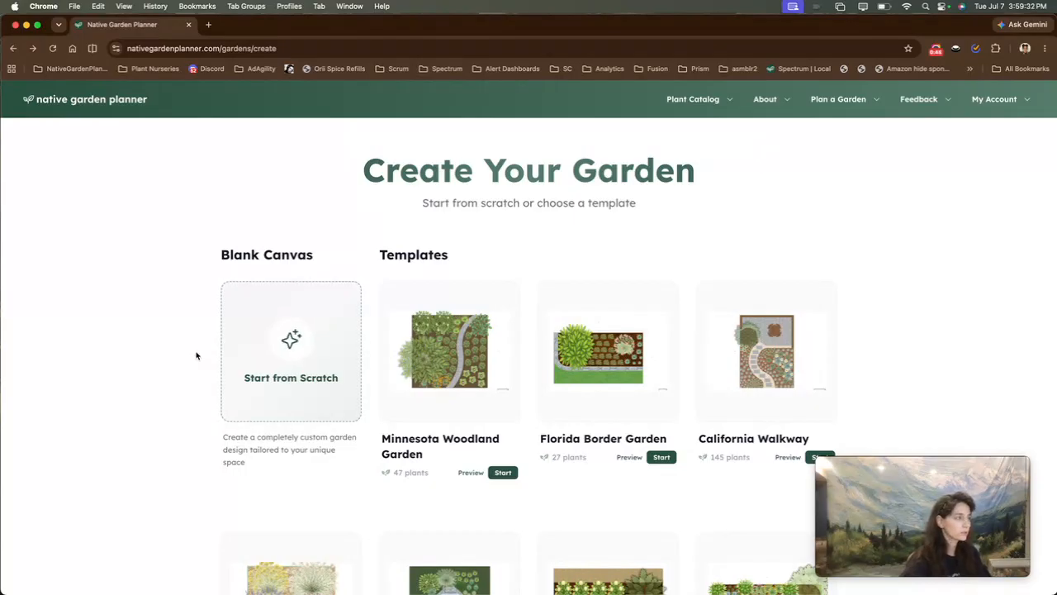
Start a new garden from scratch and name it Front Sidewalk
left_click(263, 344)
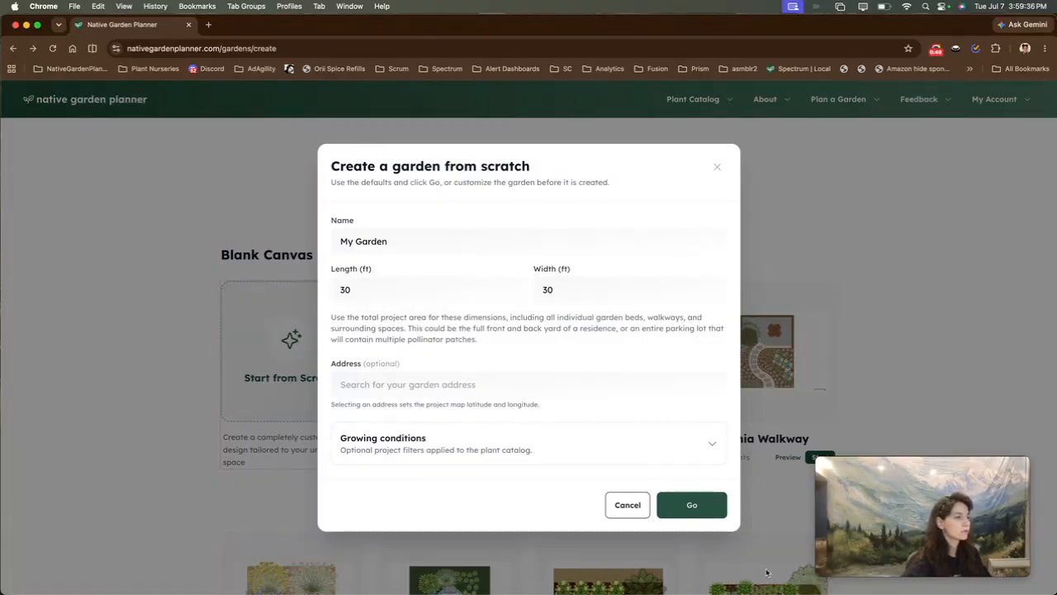
double_click(414, 239)
triple_click(413, 239)
type("Front Sidewalk")
key("Tab")
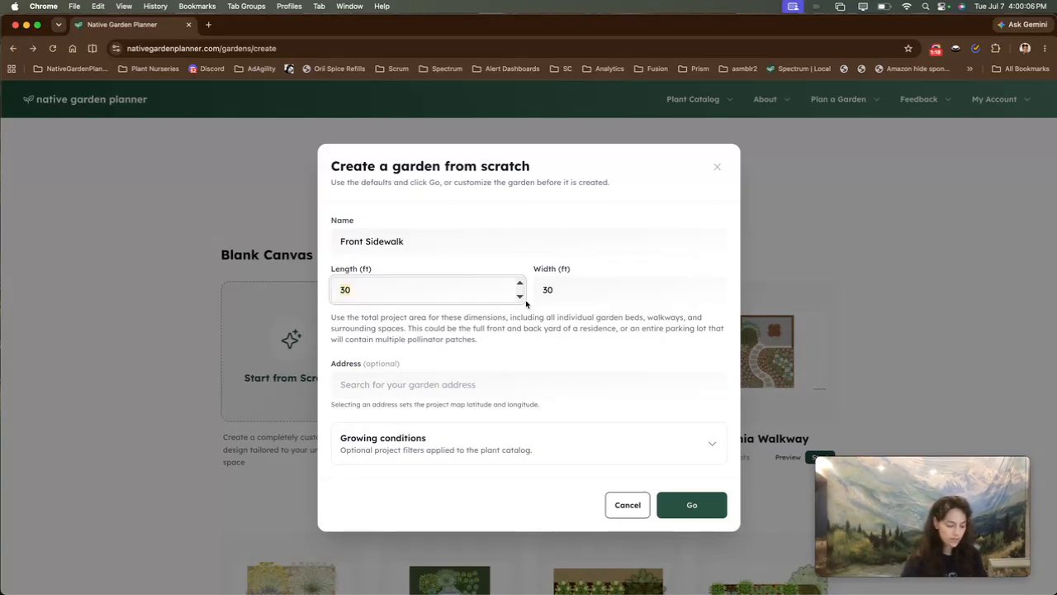
Set the garden's length to 12 ft and width to 4 ft
type("12")
key("Tab")
type("4")
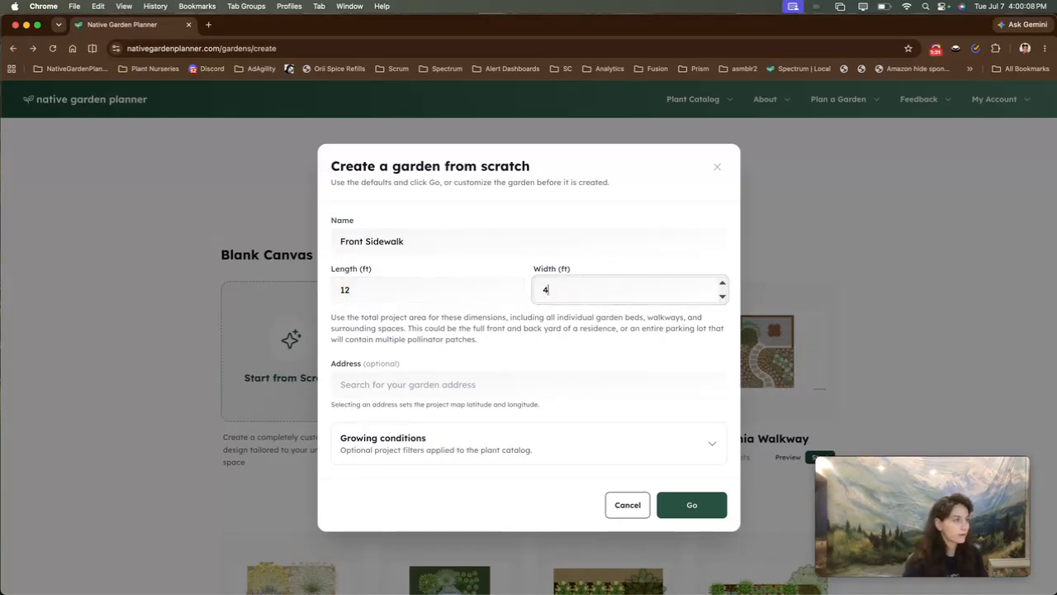
key("Tab")
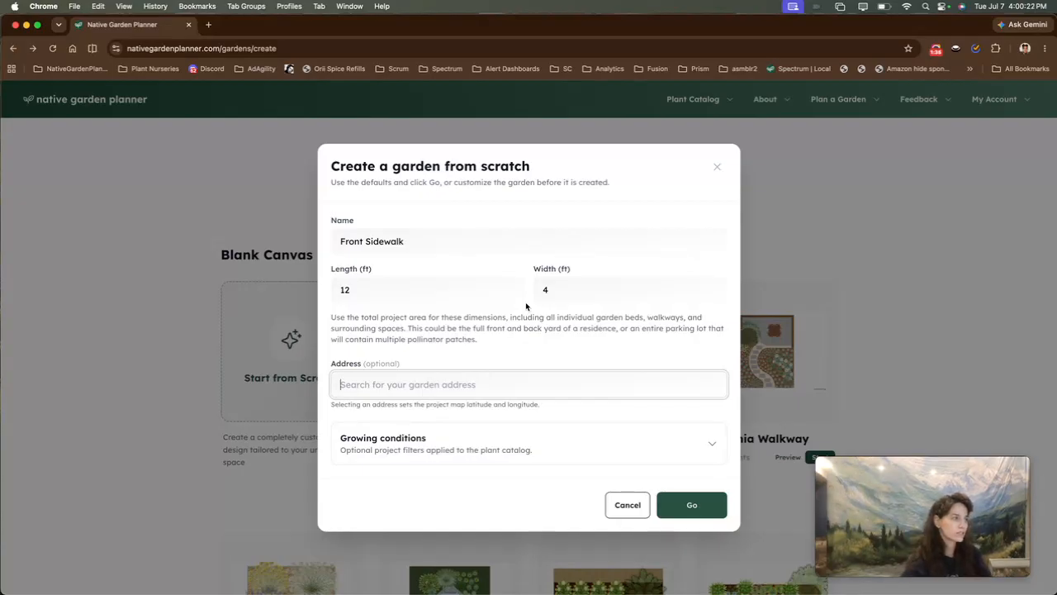
Expand the growing conditions and set the native state to Massachusetts
scroll(486, 410, "down", 2)
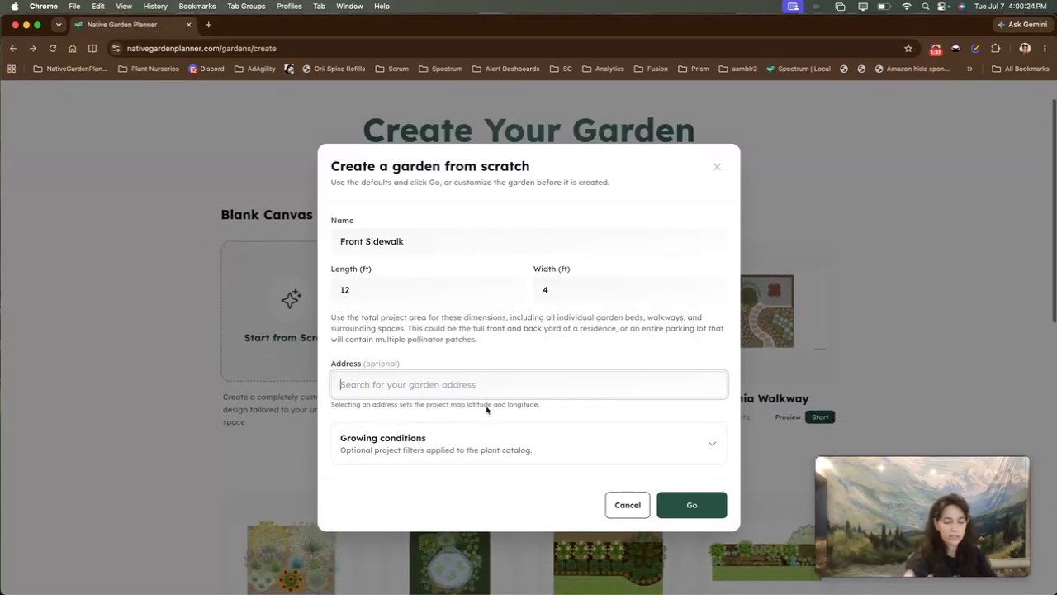
left_click(490, 431)
scroll(491, 431, "down", 5)
scroll(490, 431, "down", 2)
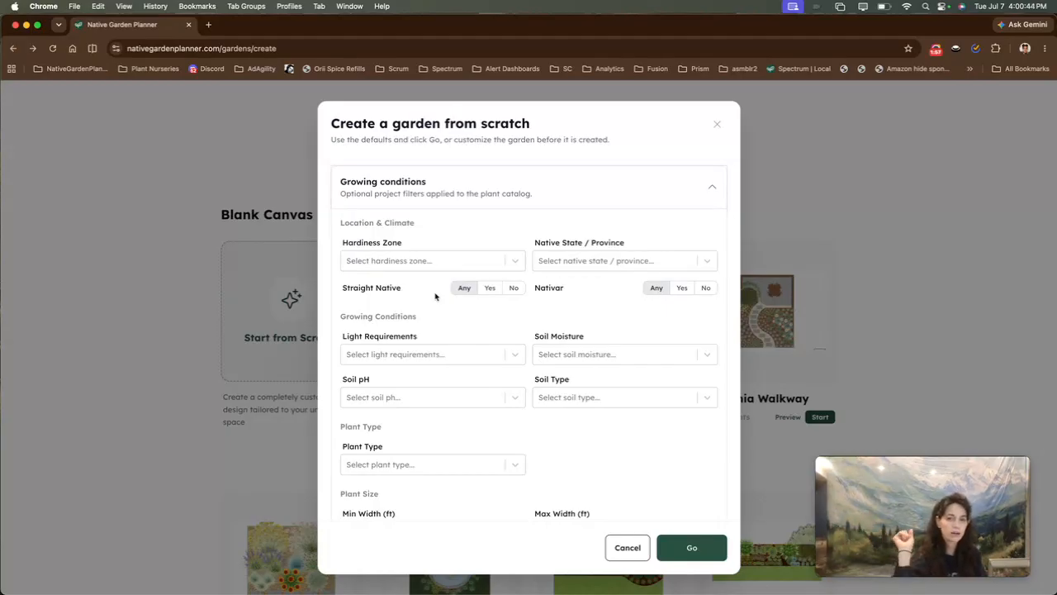
left_click(544, 262)
type("mass")
key("Return")
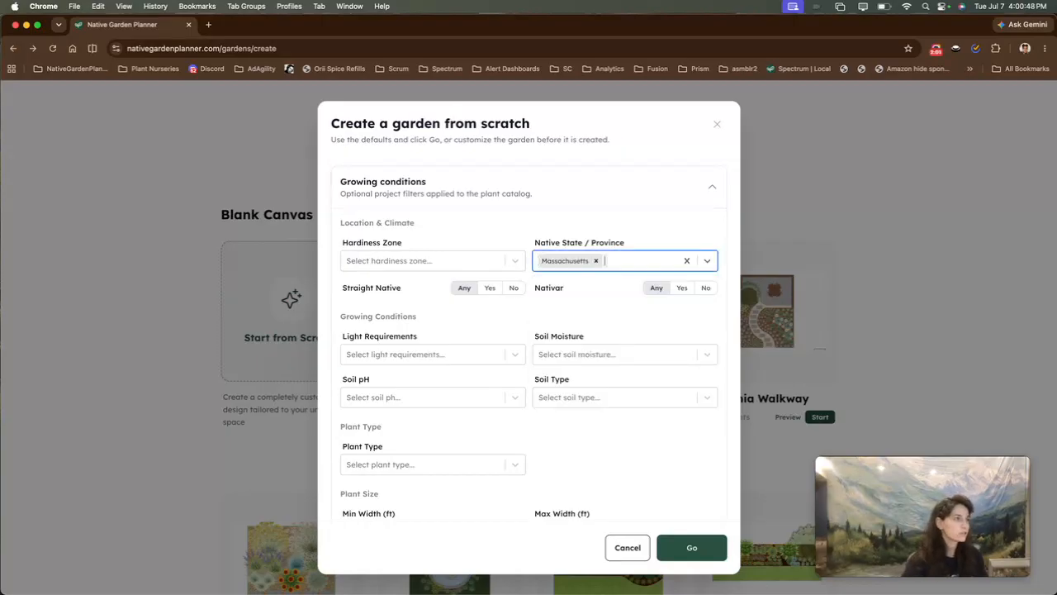
Set the light requirements to Full Shade (< 2 hours) and Part Shade (2-4 hours)
left_click(457, 353)
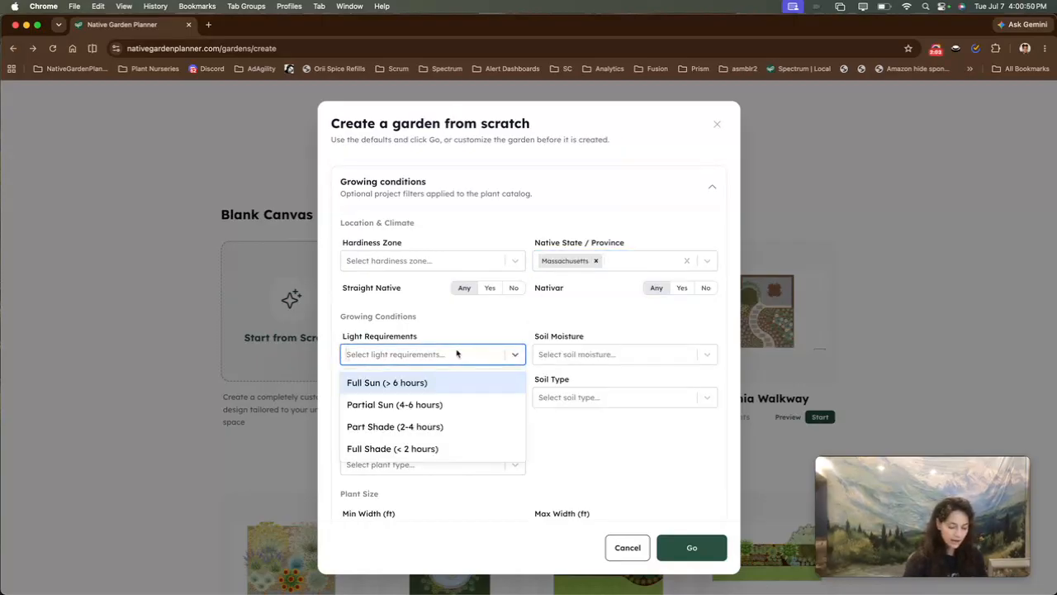
type("full sh")
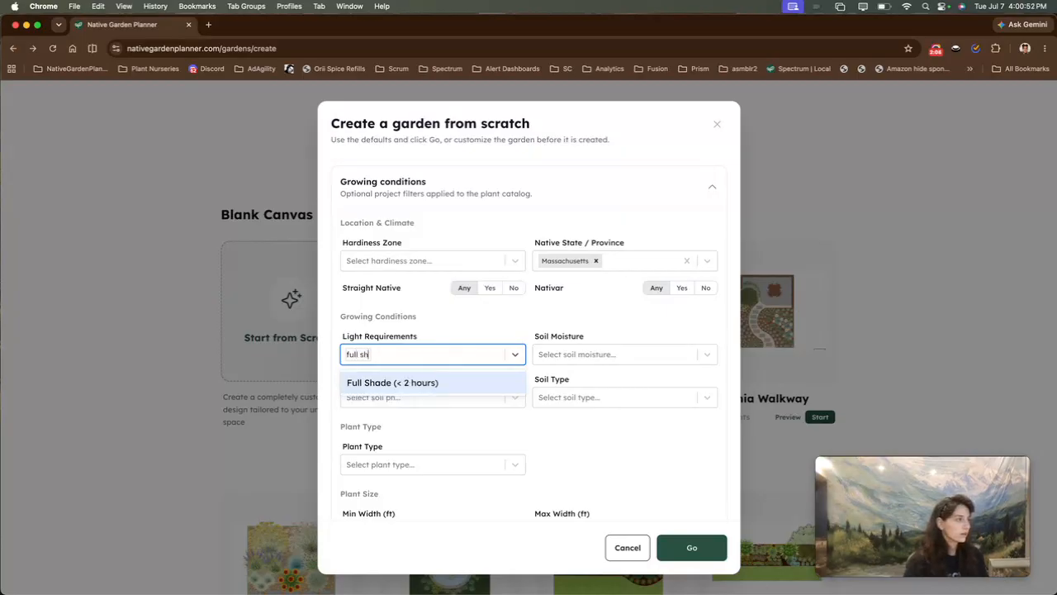
key("Return")
type("part")
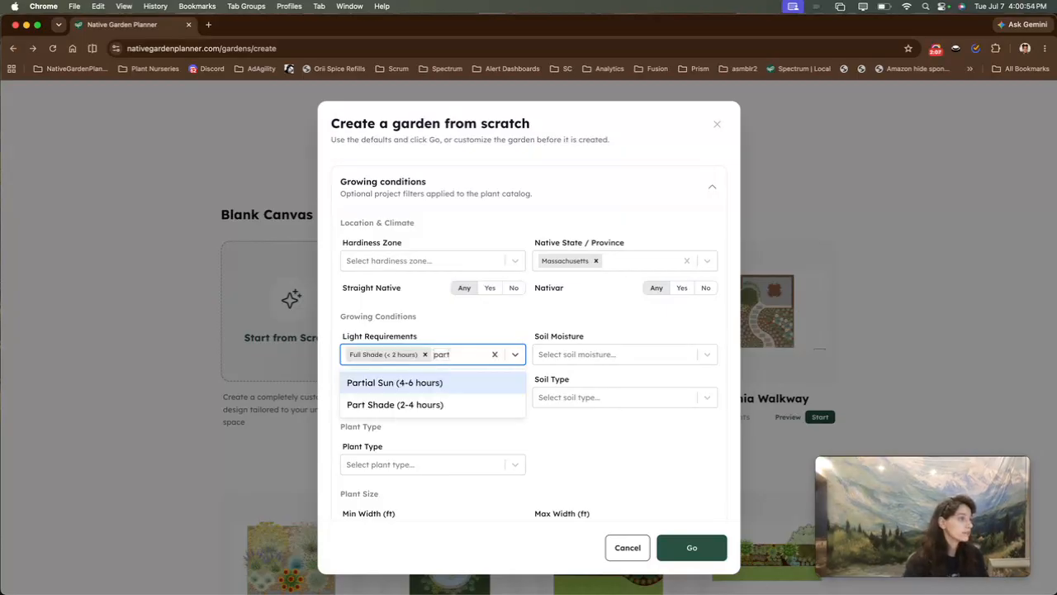
key("Down")
key("Return")
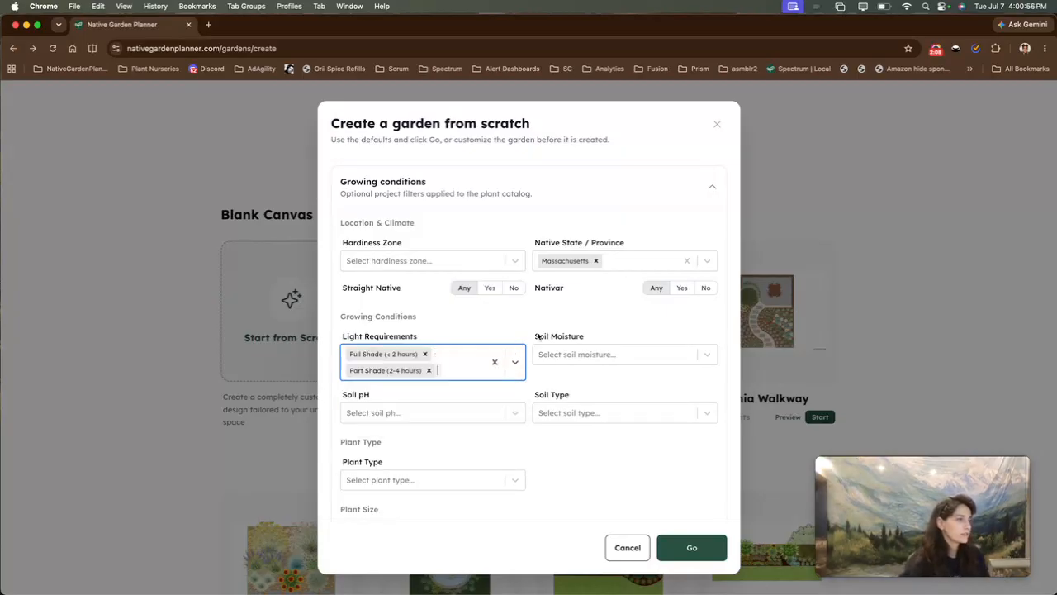
Set the soil moisture to Moist and create the garden
left_click(595, 354)
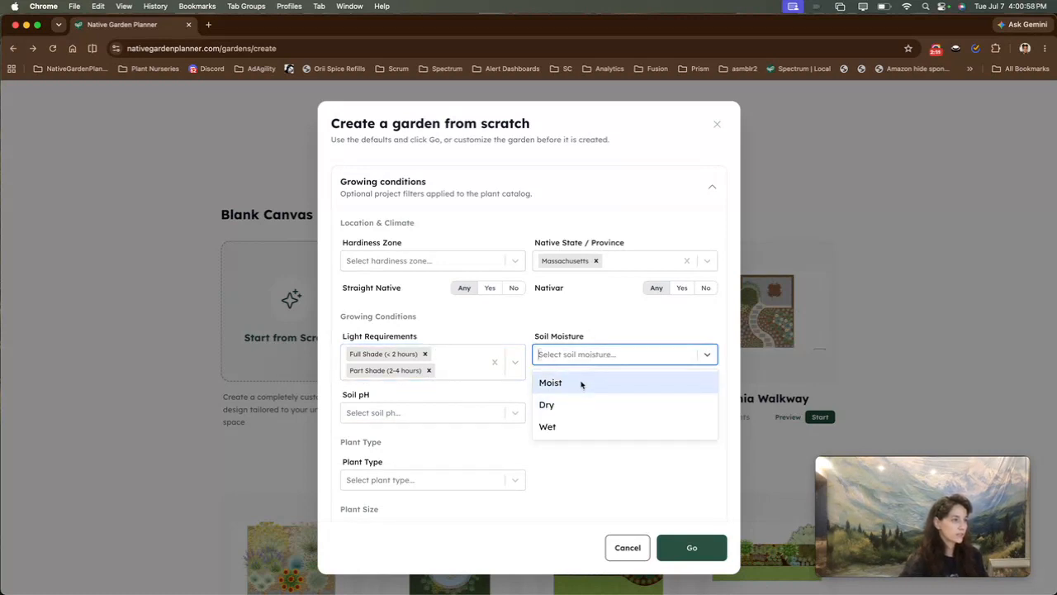
left_click(581, 383)
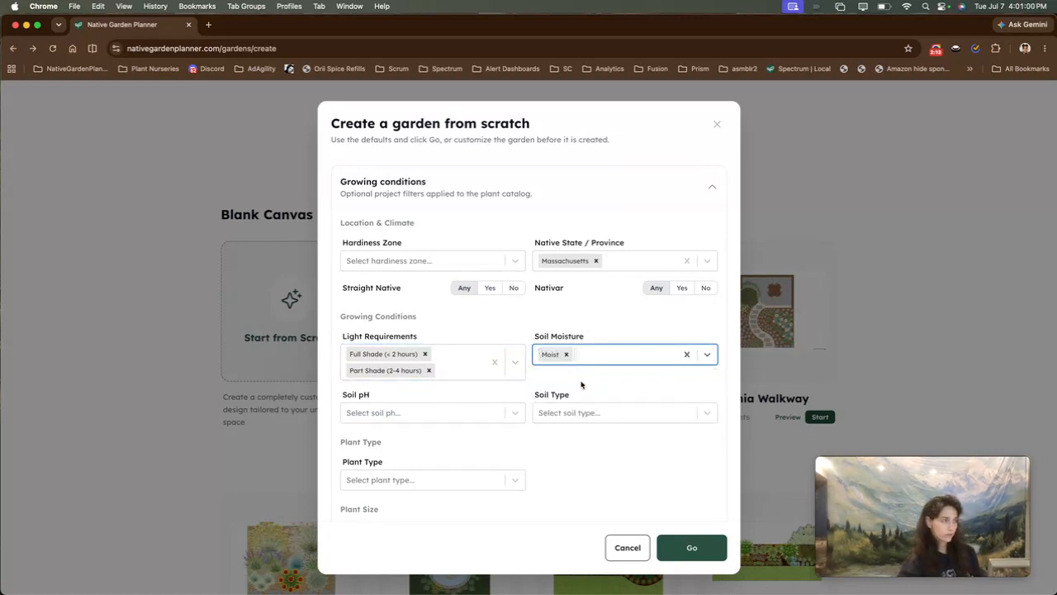
left_click(718, 552)
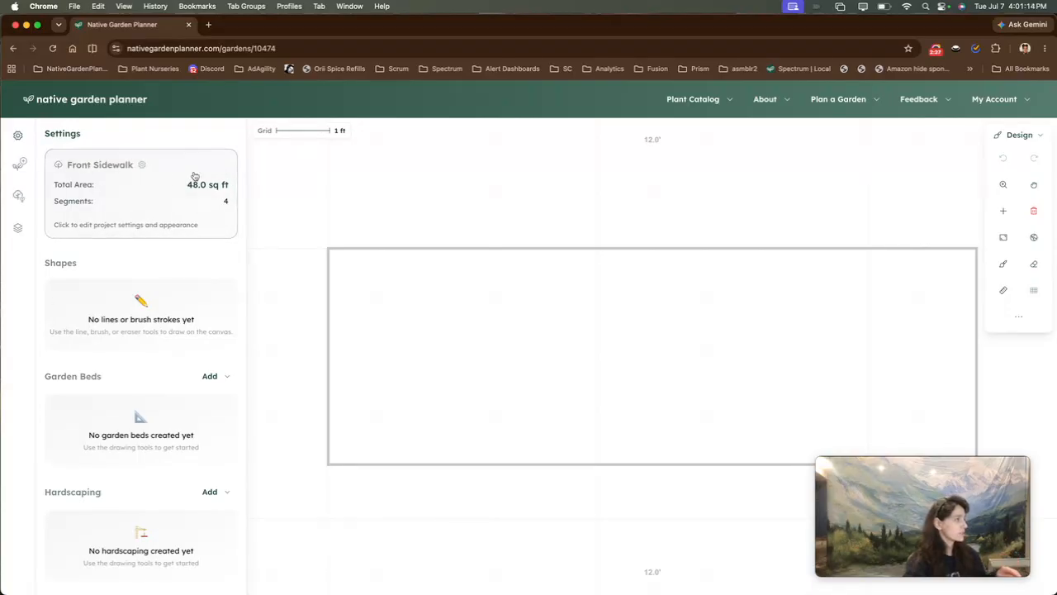
Resize the garden outline to 10 by 4 ft by moving its left edge inward
left_click(119, 172)
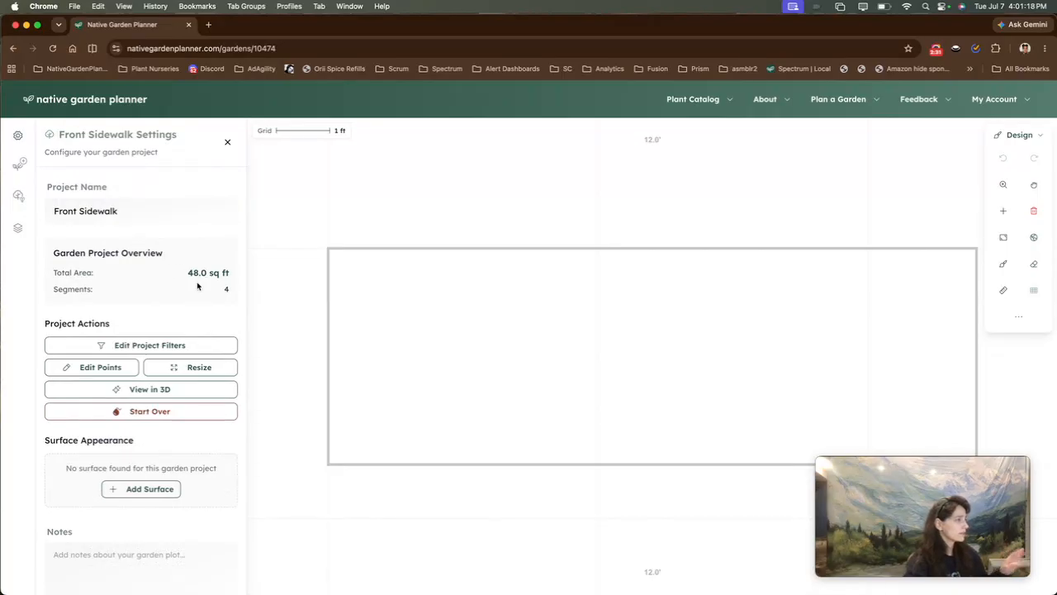
left_click(173, 369)
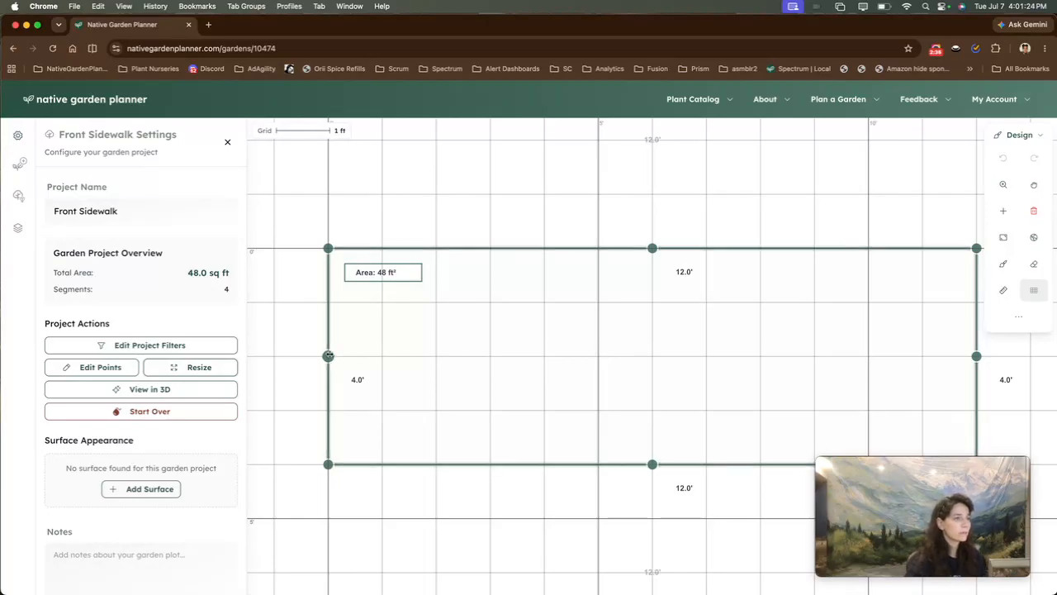
left_click_drag(329, 354, 437, 354)
left_click(512, 485)
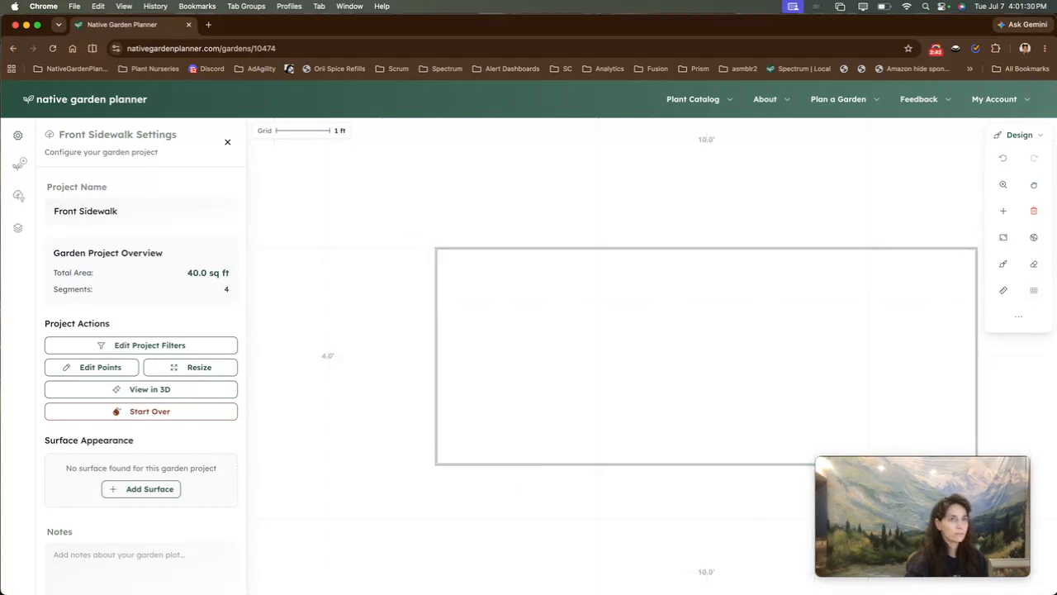
Fit the garden in view and add a surface to the project
left_click(1004, 239)
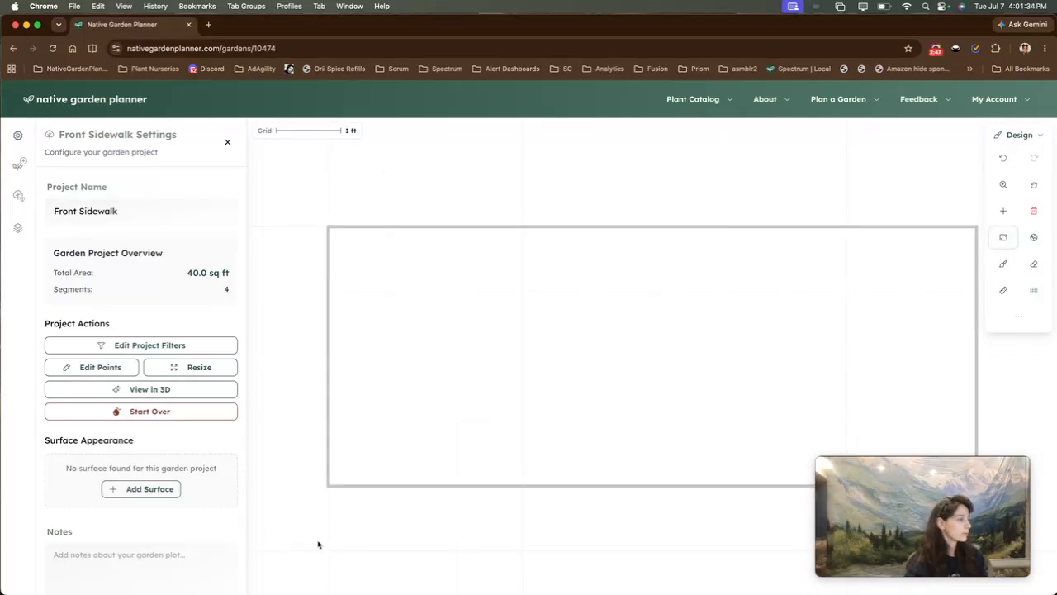
left_click(171, 487)
scroll(164, 491, "down", 1)
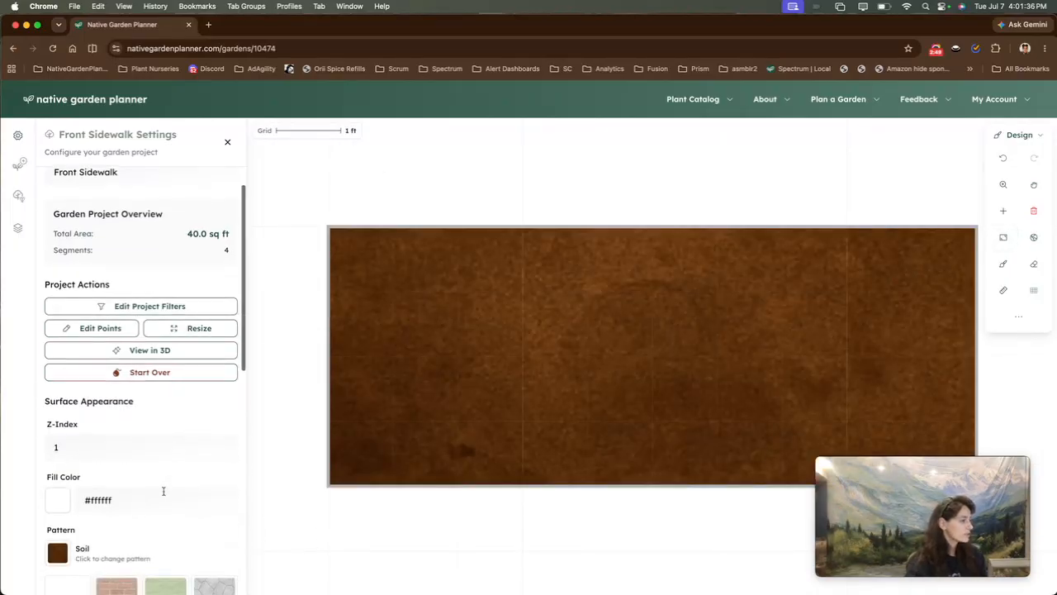
Change the surface pattern to Grass
scroll(164, 491, "down", 4)
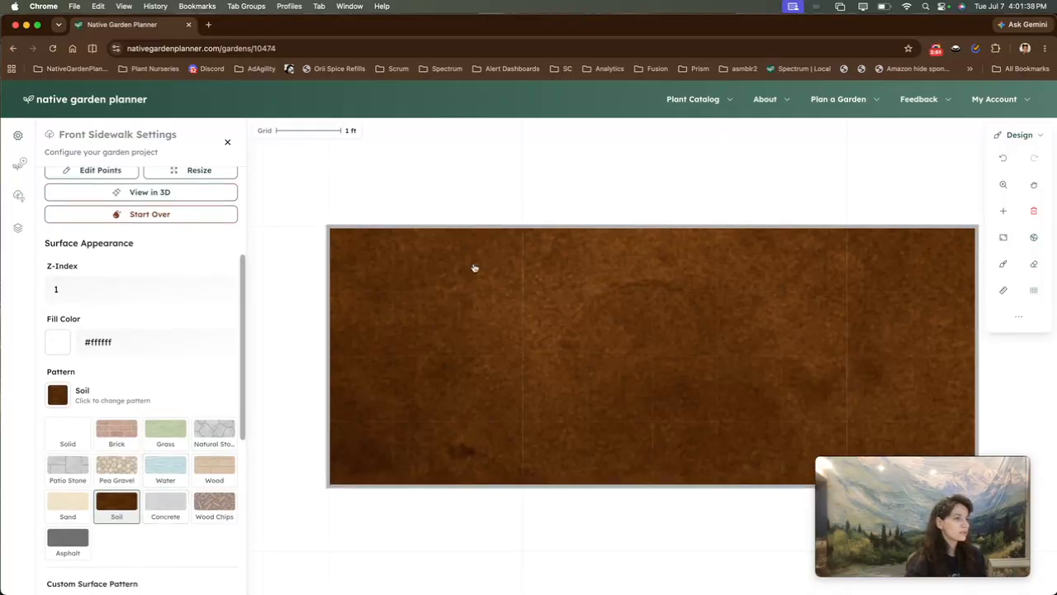
scroll(78, 528, "down", 4)
left_click(176, 524)
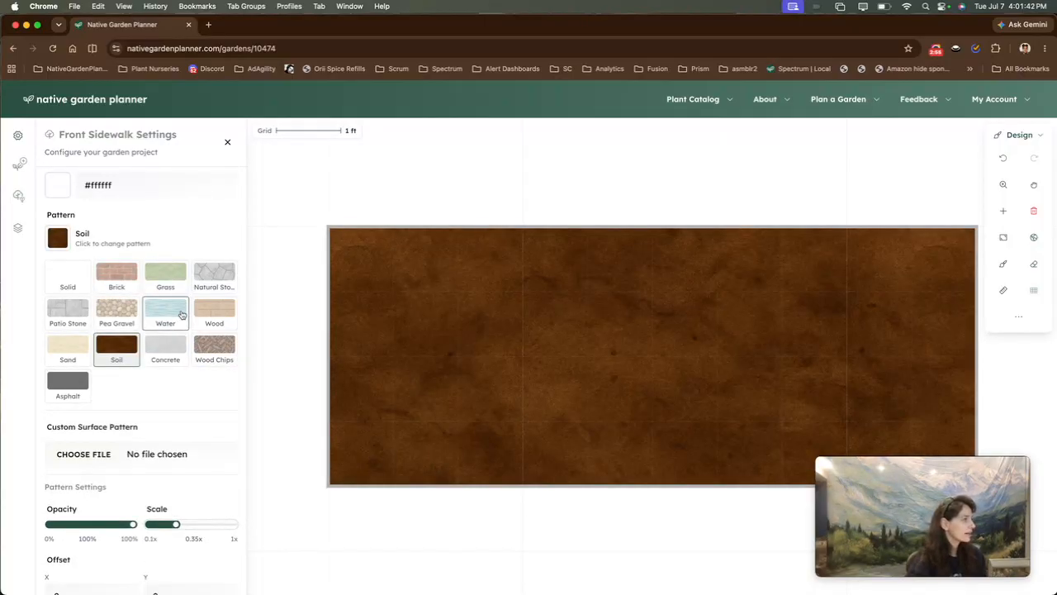
left_click(153, 287)
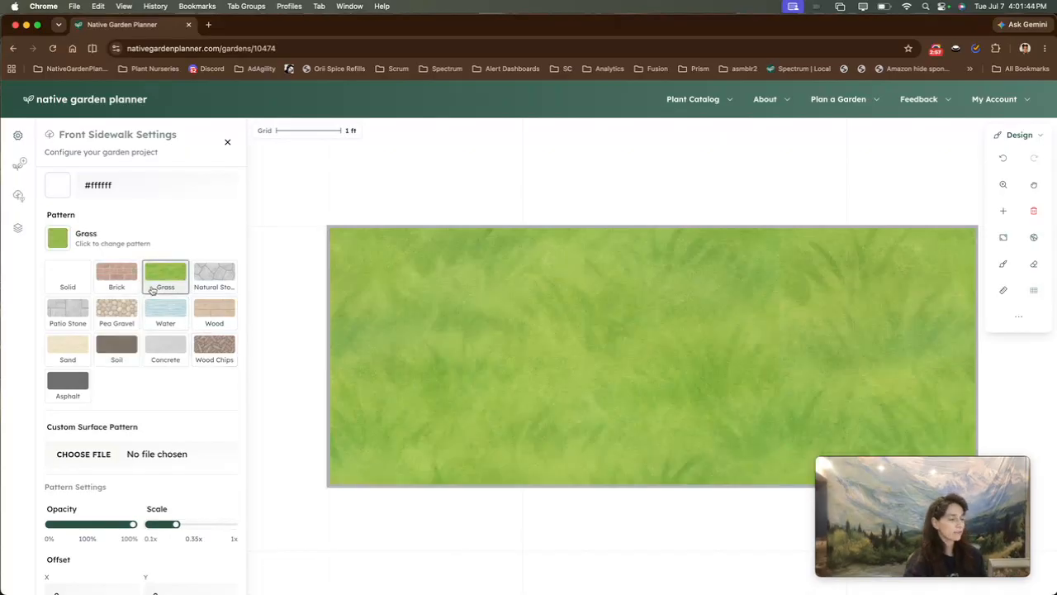
Set the pattern scale to 0.125x and switch the surface pattern back to Soil
left_click(154, 526)
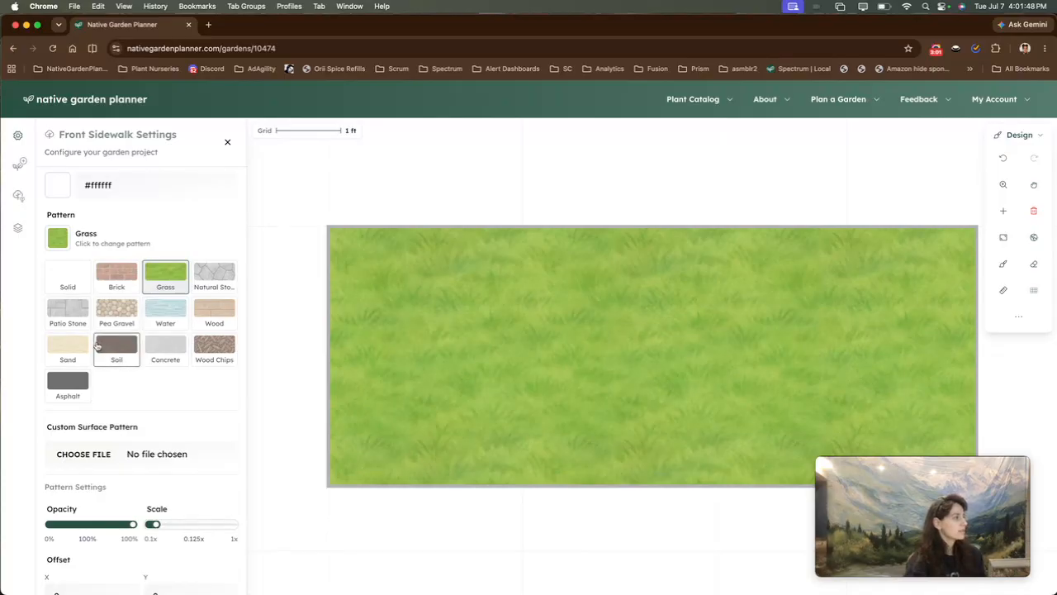
left_click(216, 346)
left_click(107, 355)
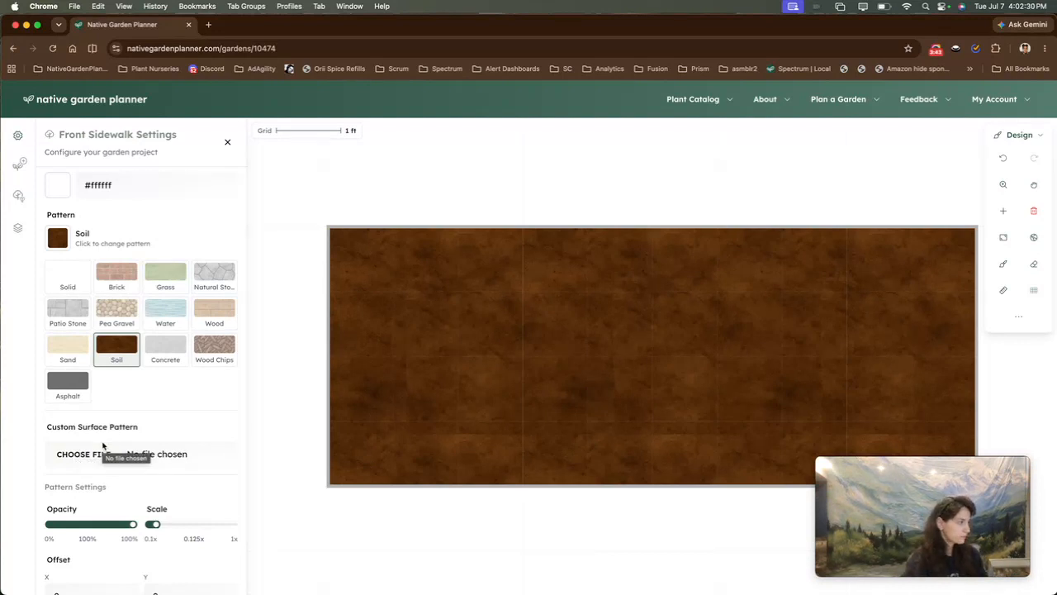
Set the project's Straight Native filter to Yes and apply the filters
left_click(228, 142)
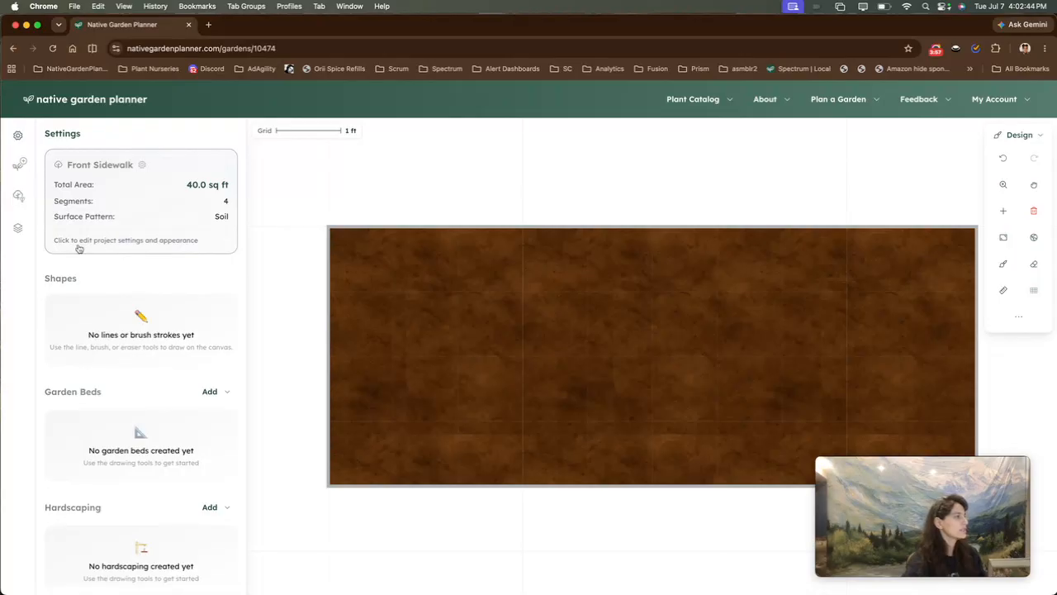
left_click(144, 245)
left_click(161, 345)
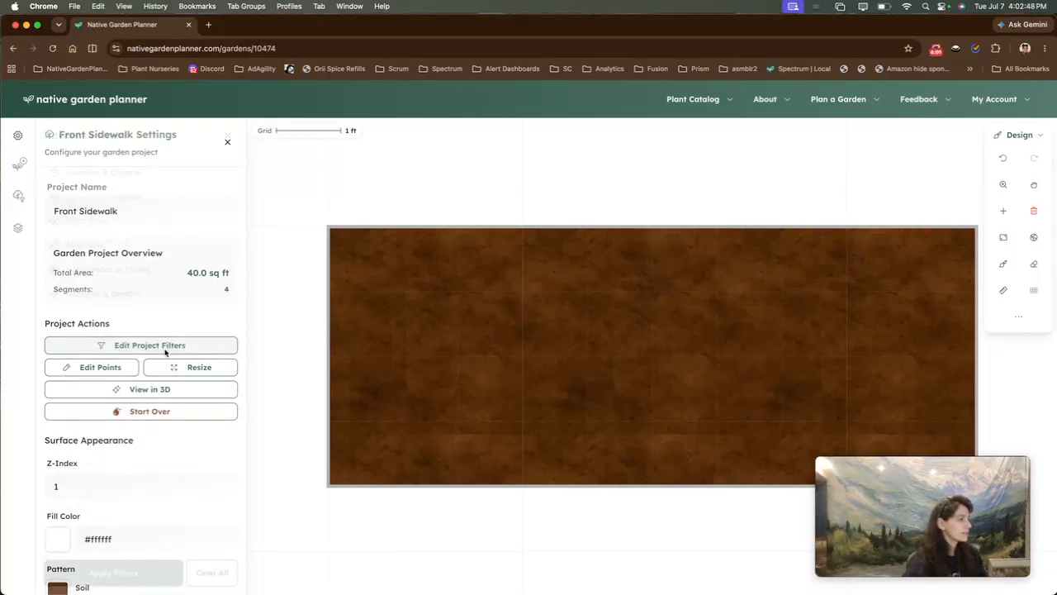
left_click(135, 173)
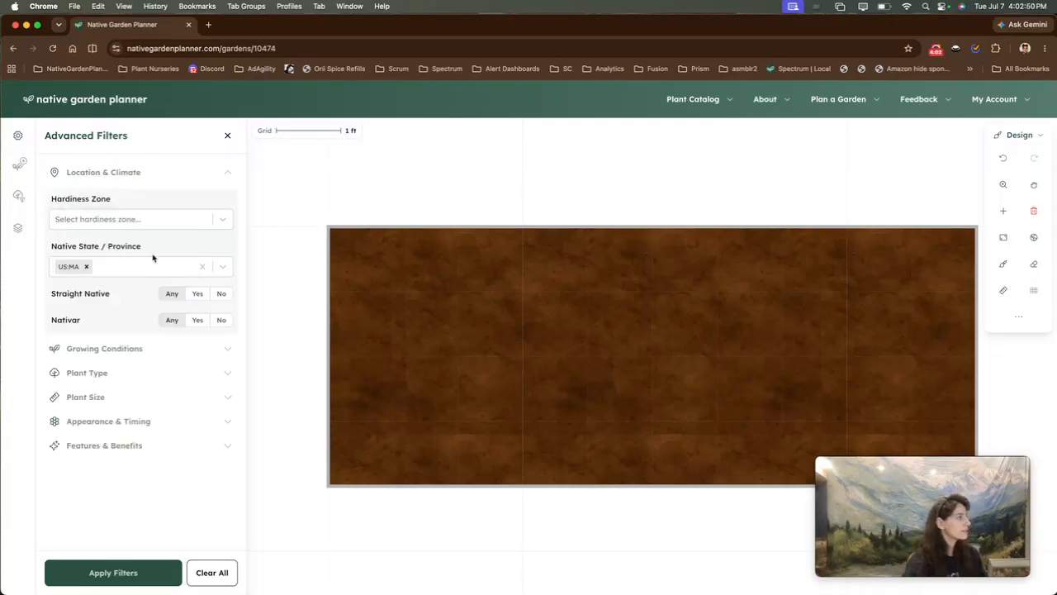
left_click(198, 294)
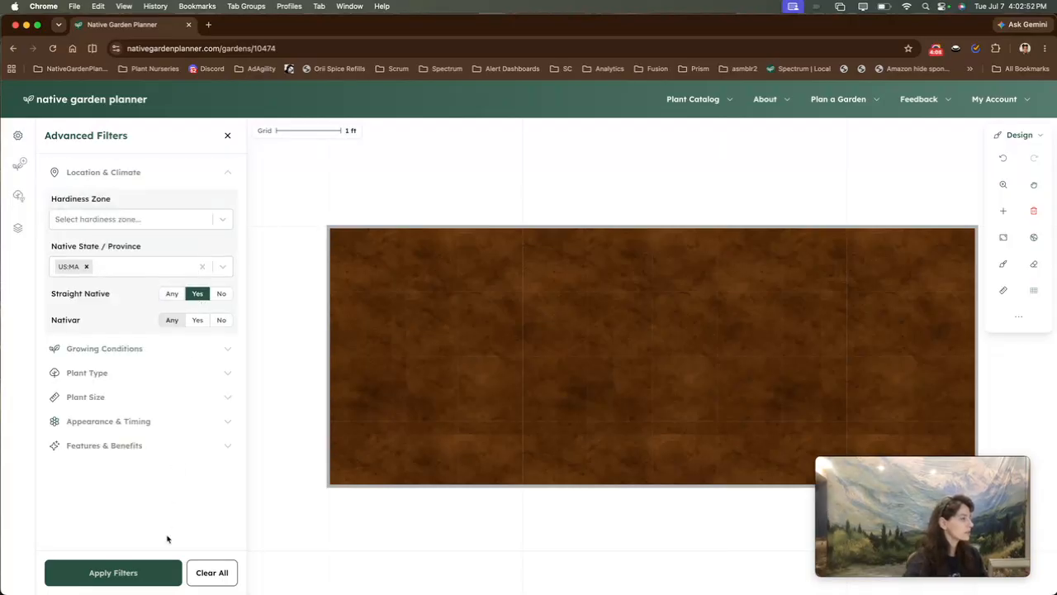
left_click(138, 569)
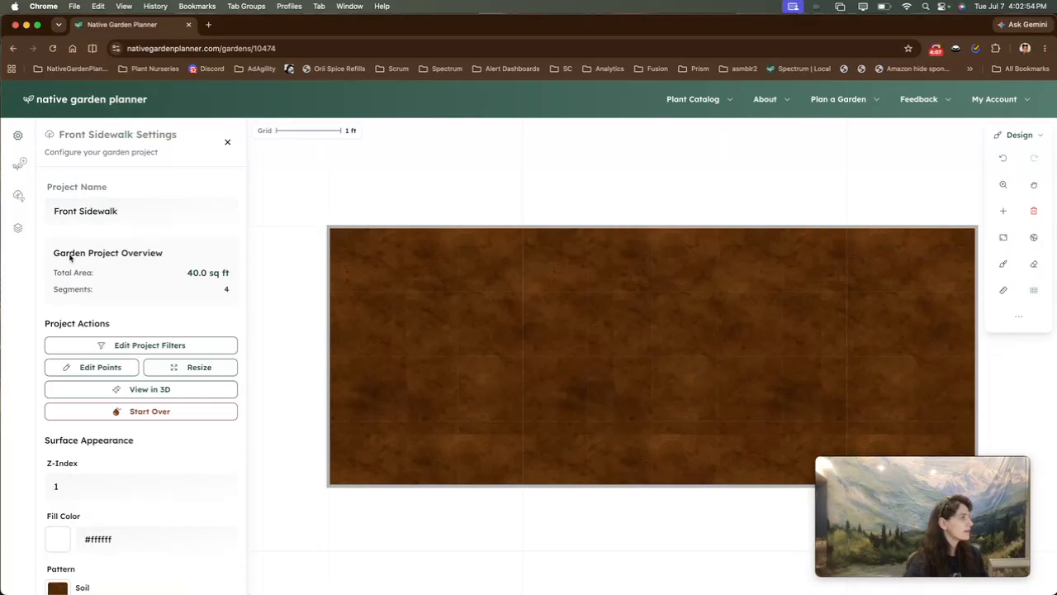
Open the plant catalog and review its active filters, including the Sun options
left_click(19, 164)
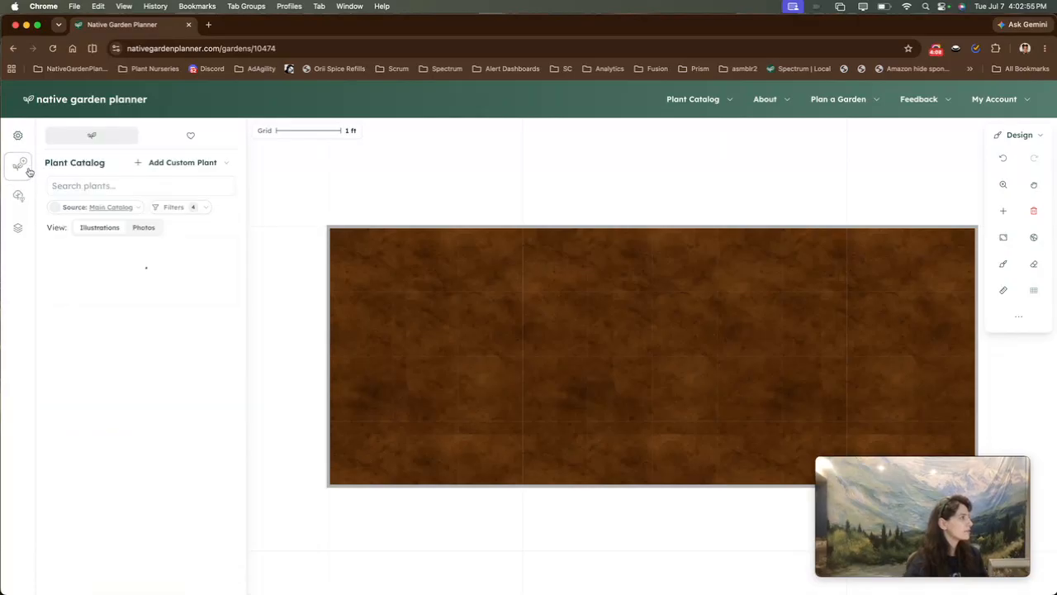
left_click(183, 208)
left_click(224, 285)
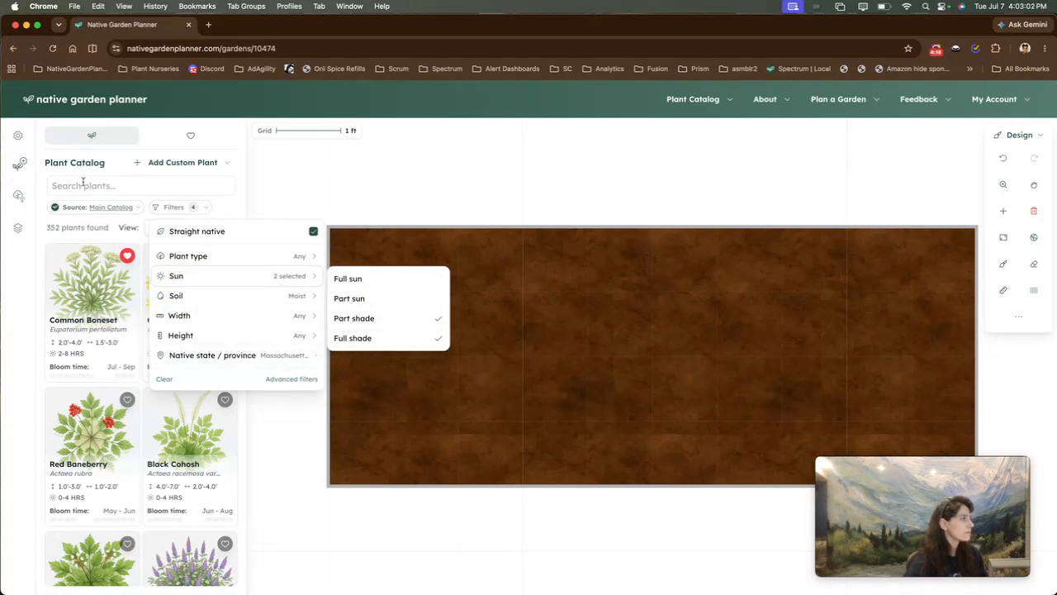
left_click(175, 206)
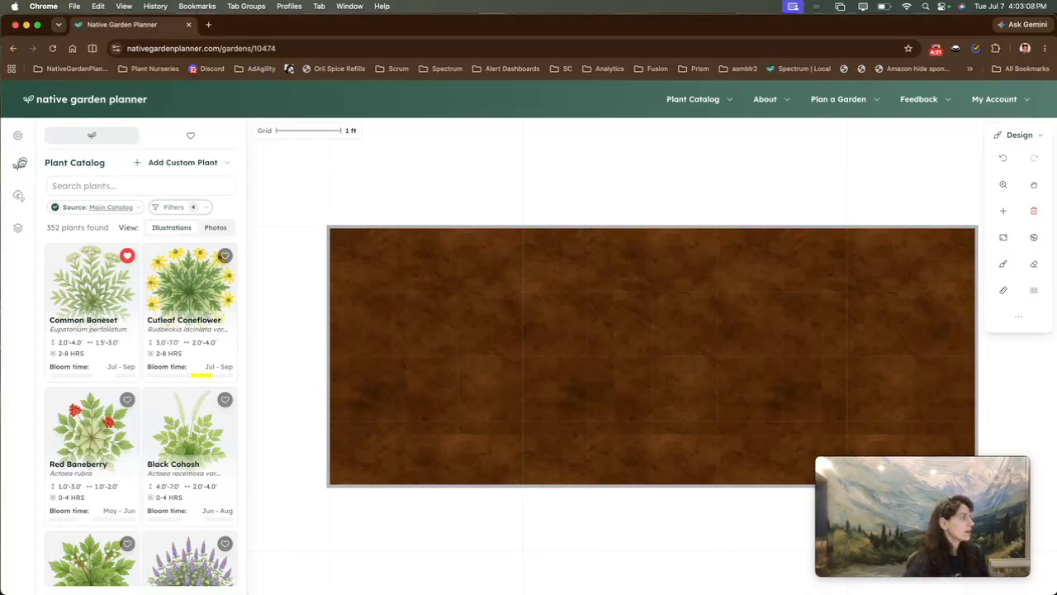
Open the Front Sidewalk project settings
left_click(21, 140)
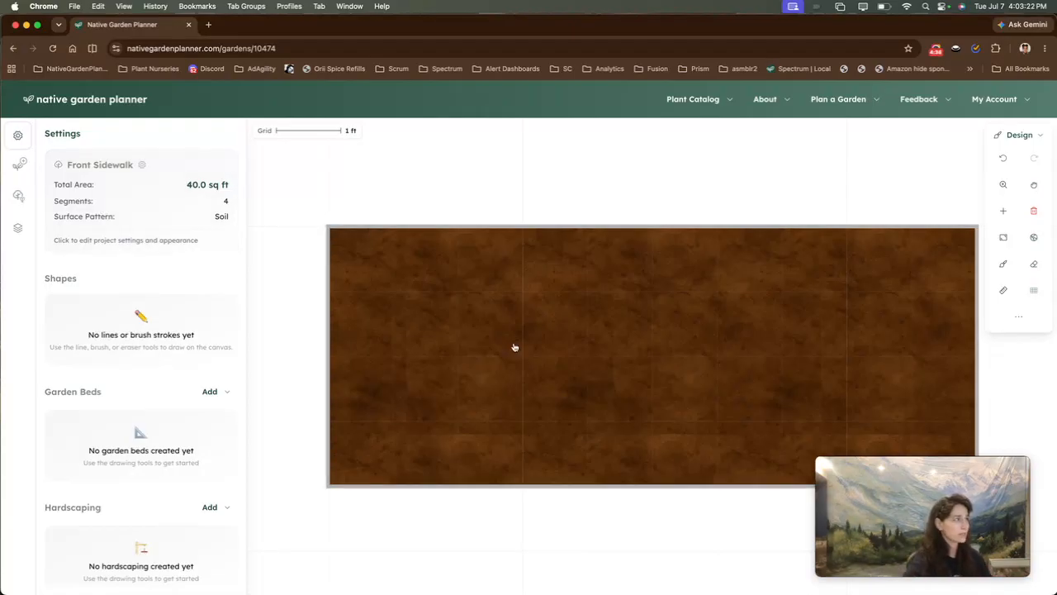
left_click(154, 220)
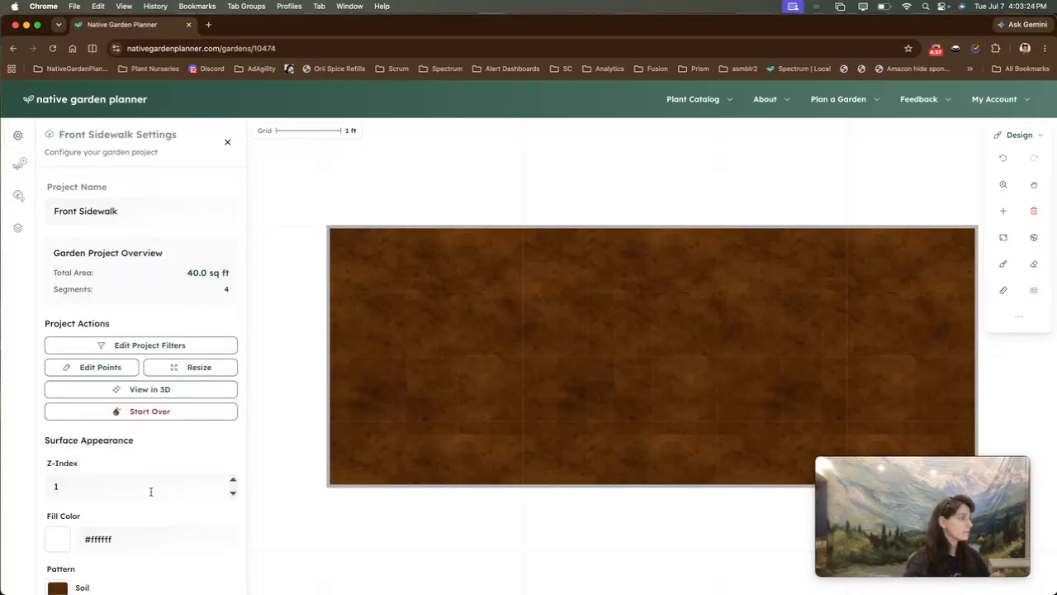